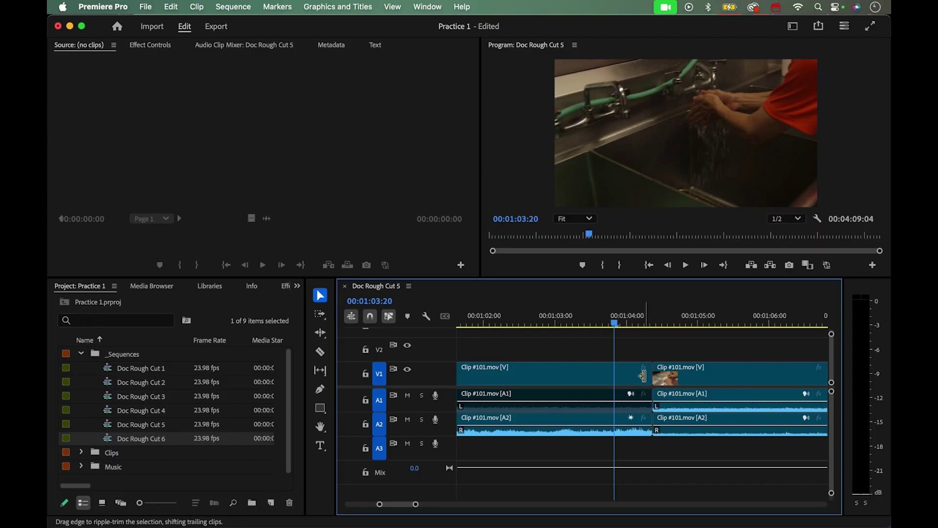
# Open trim mode on the cut between the hand-washing and writing shots and make the outgoing clip's edge active for a ripple trim.
pyautogui.click(643, 375)
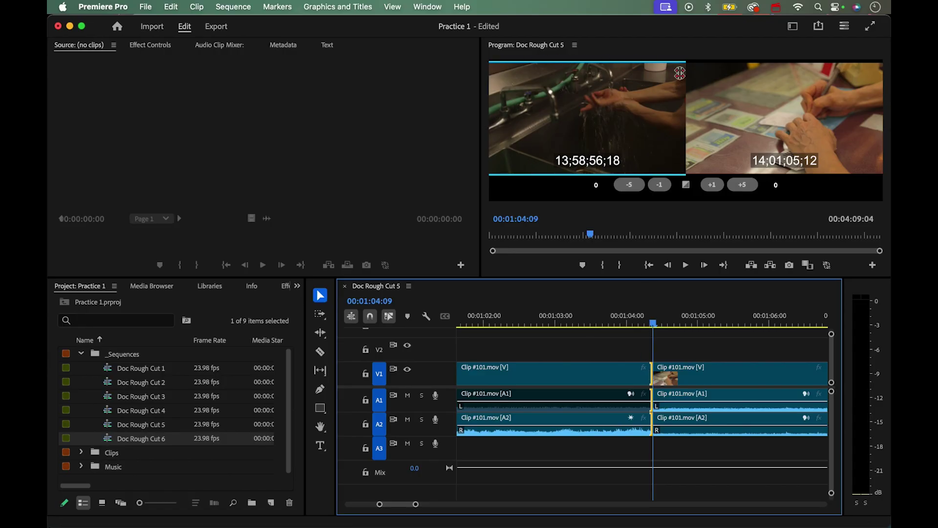
pyautogui.click(746, 98)
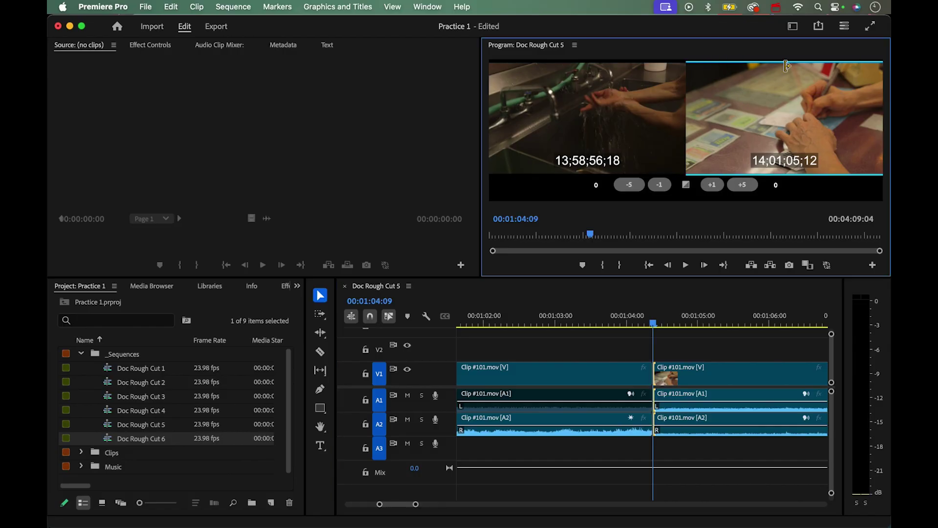
pyautogui.click(644, 93)
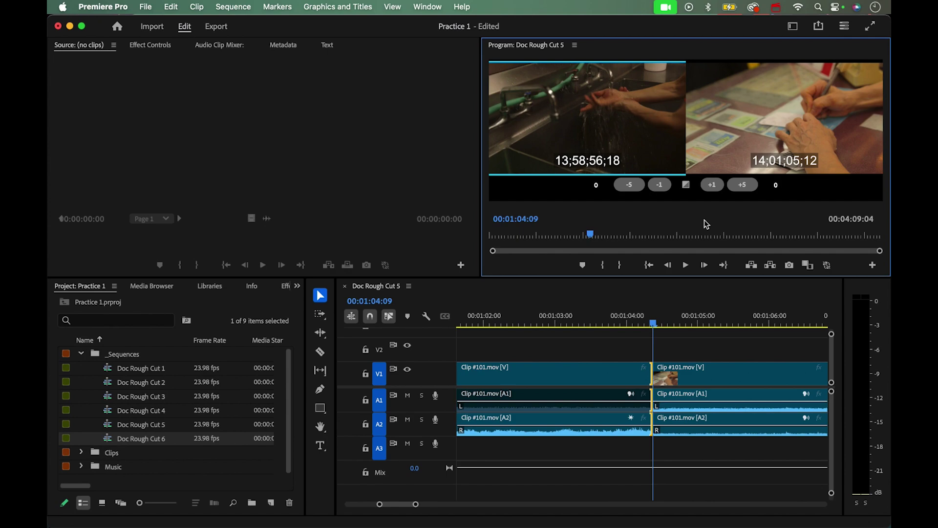
# Ripple-trim the end of the hand-washing clip forward by 26 frames during looped playback of the cut.
pyautogui.press('space')
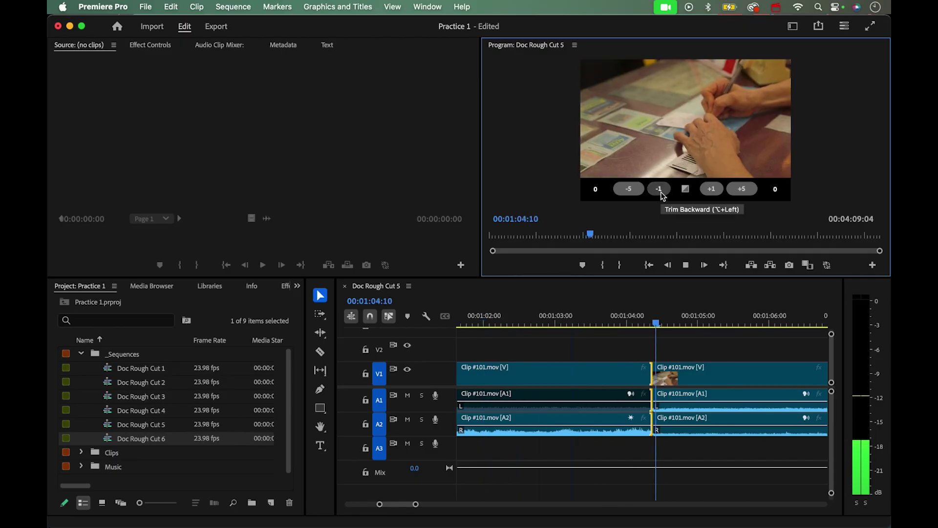
pyautogui.click(711, 190)
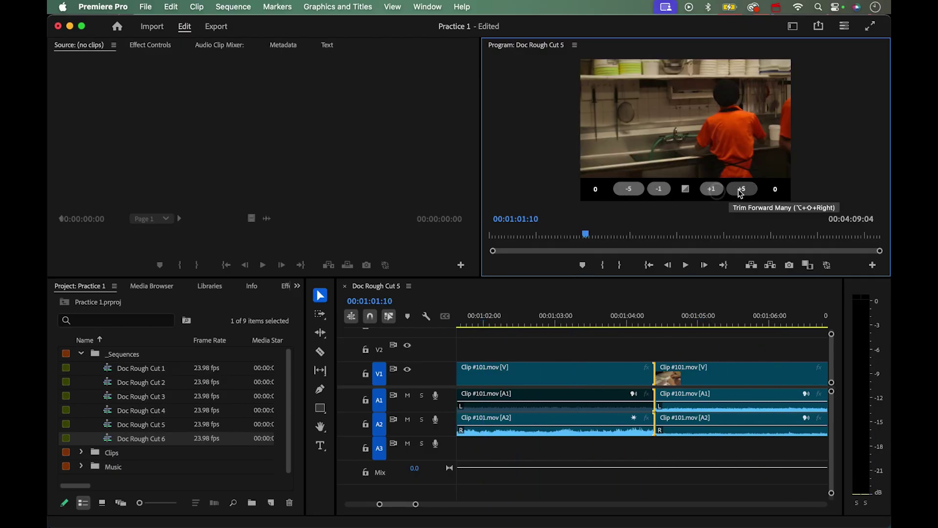
pyautogui.click(740, 190)
pyautogui.click(740, 189)
pyautogui.click(739, 190)
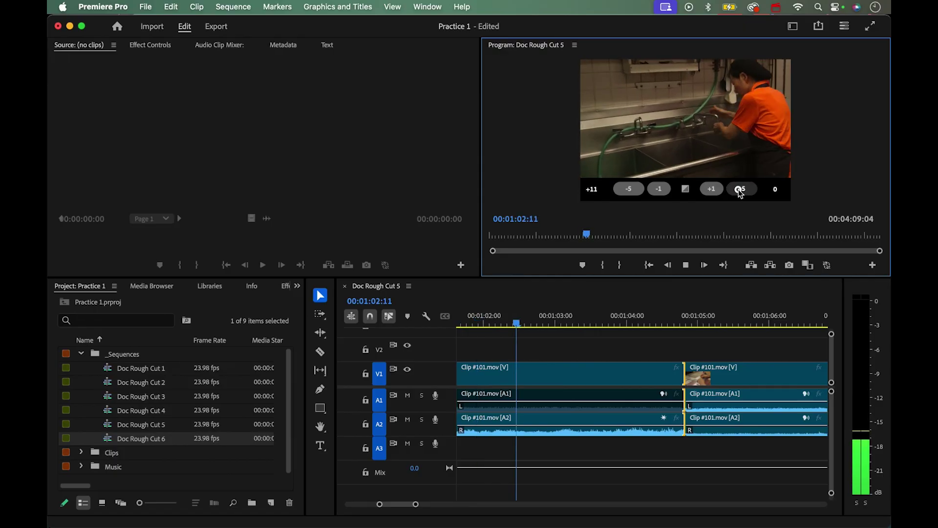
pyautogui.click(740, 190)
pyautogui.click(739, 189)
pyautogui.click(740, 190)
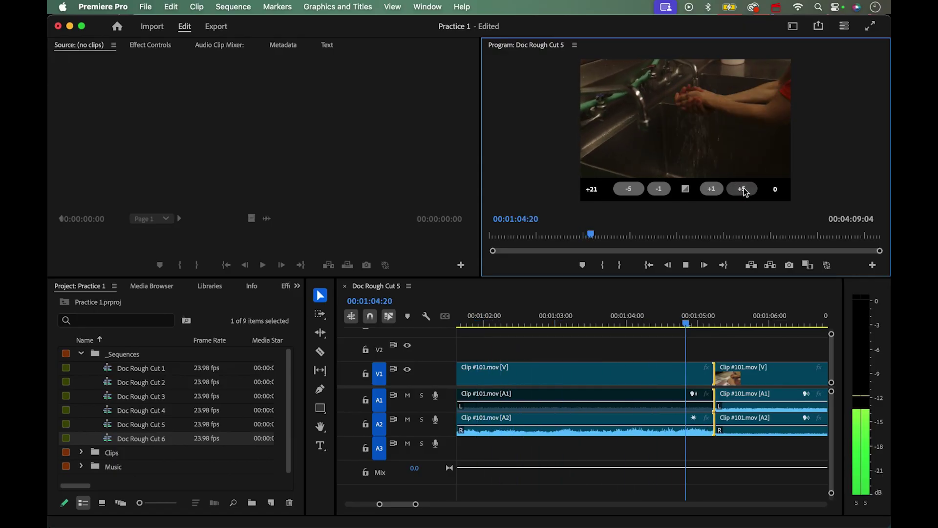
pyautogui.click(744, 188)
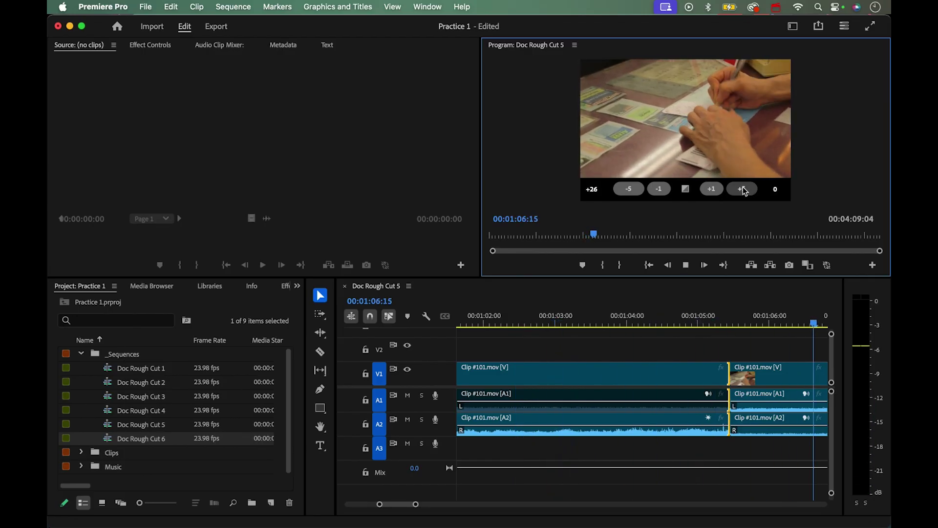
pyautogui.press('space')
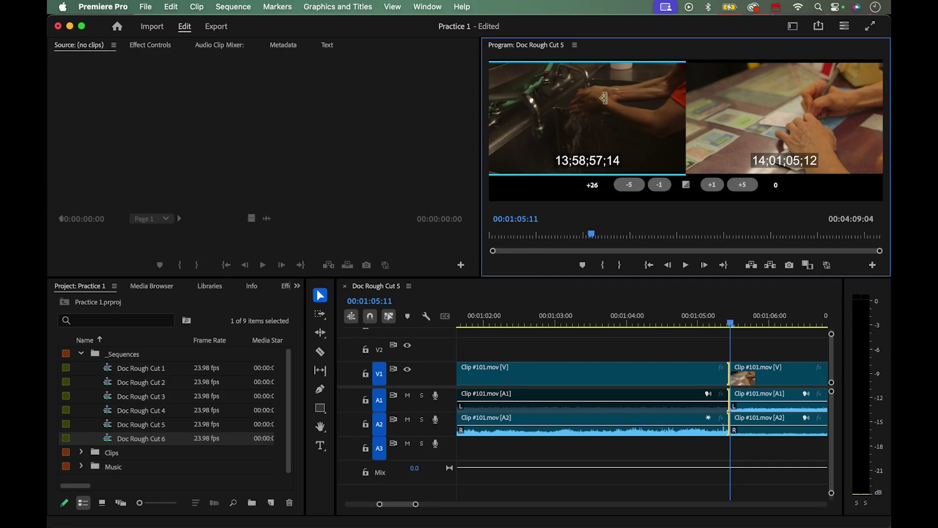
# Fine-tune the hand-washing clip's end frame by frame to a total trim of +31, and loop-play the cut to check it.
pyautogui.click(718, 183)
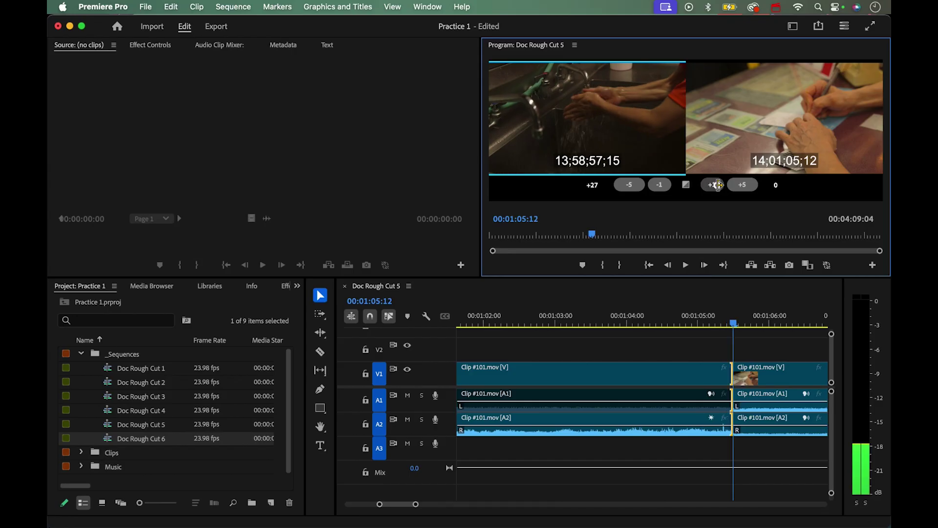
pyautogui.click(717, 185)
pyautogui.click(716, 185)
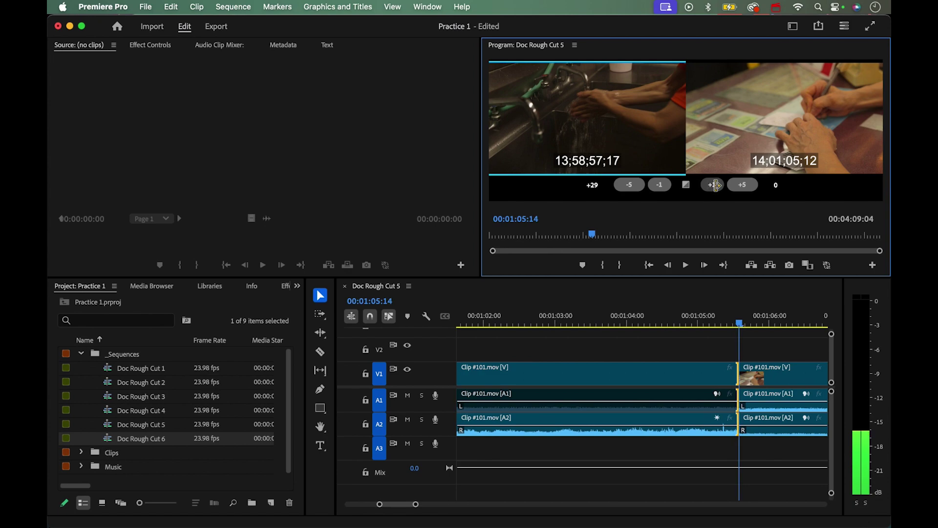
pyautogui.click(713, 186)
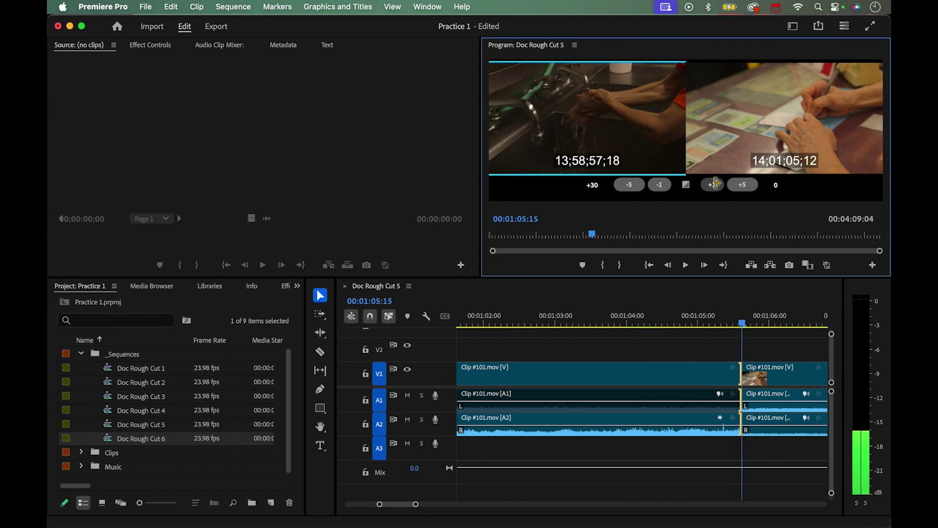
pyautogui.click(715, 184)
pyautogui.click(715, 183)
pyautogui.click(715, 184)
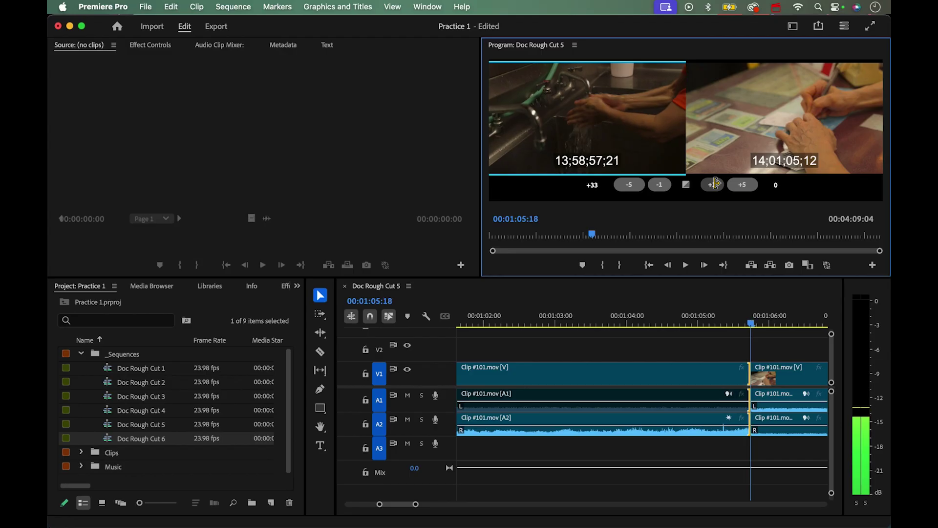
pyautogui.click(715, 184)
pyautogui.hotkey('alt', 'Left')
pyautogui.hotkey('alt', 'Left')
pyautogui.hotkey('alt', 'Left')
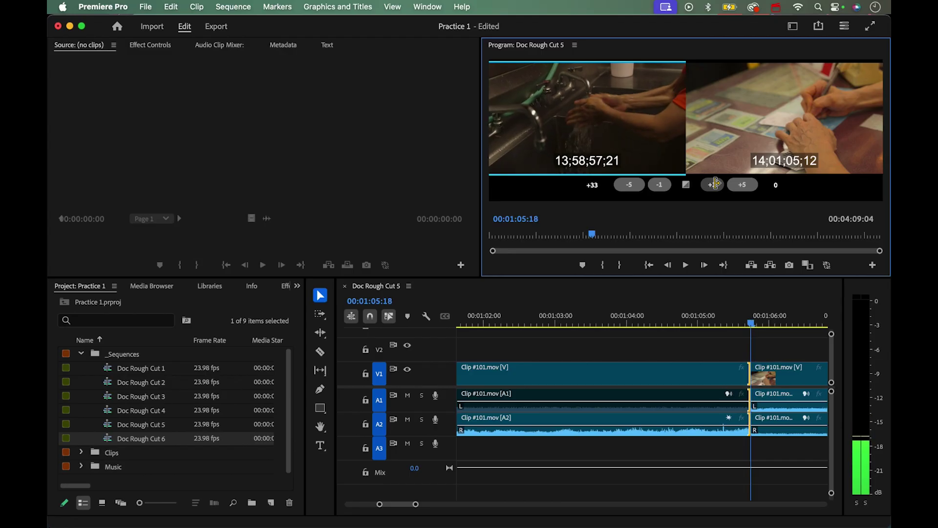
pyautogui.press('space')
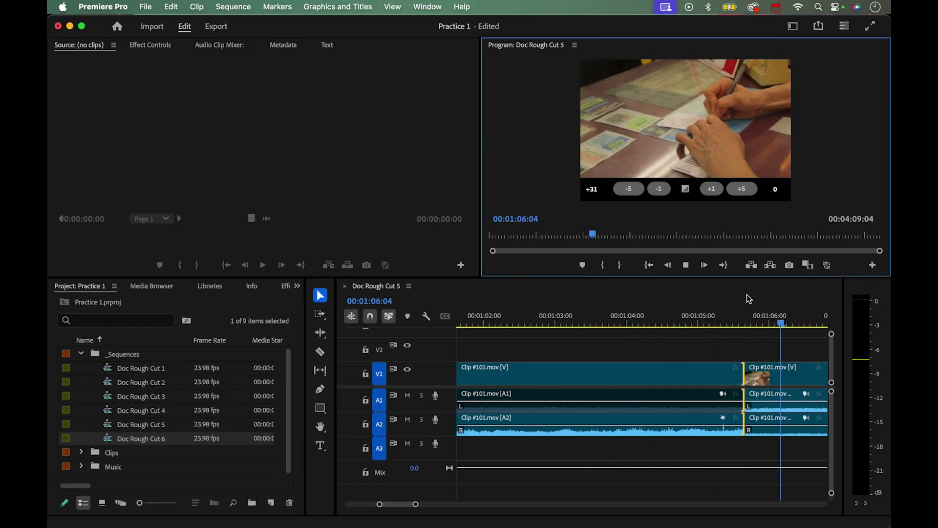
pyautogui.press('space')
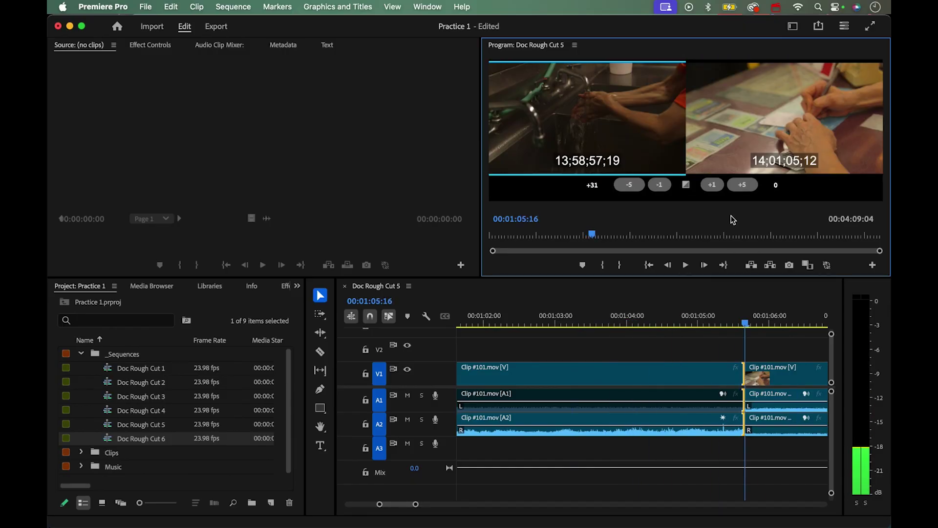
# Make the incoming writing clip's edge active and ripple-trim its start forward by 30 frames during looped playback.
pyautogui.click(756, 117)
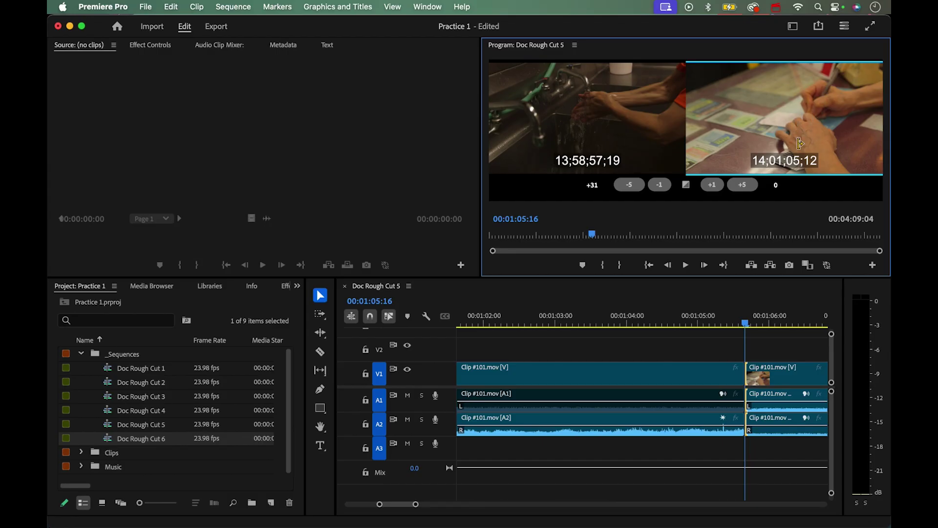
pyautogui.press('space')
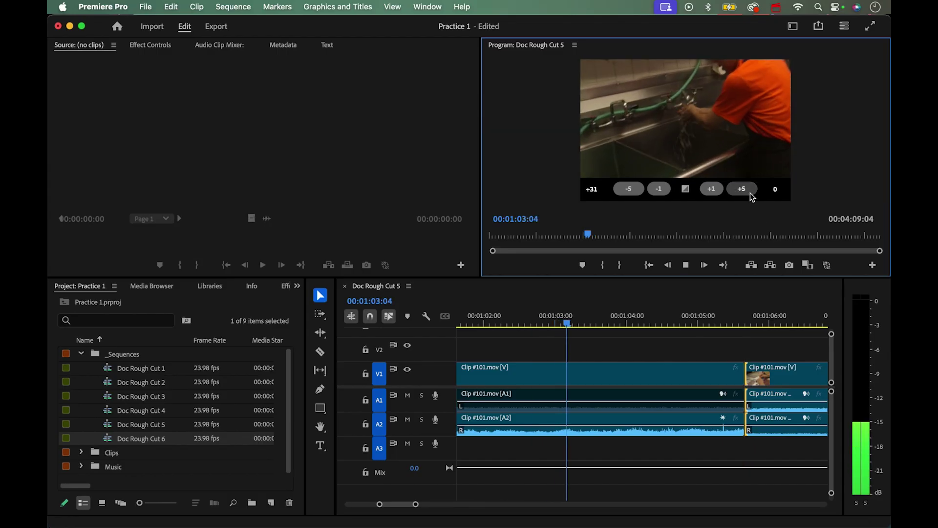
pyautogui.click(743, 188)
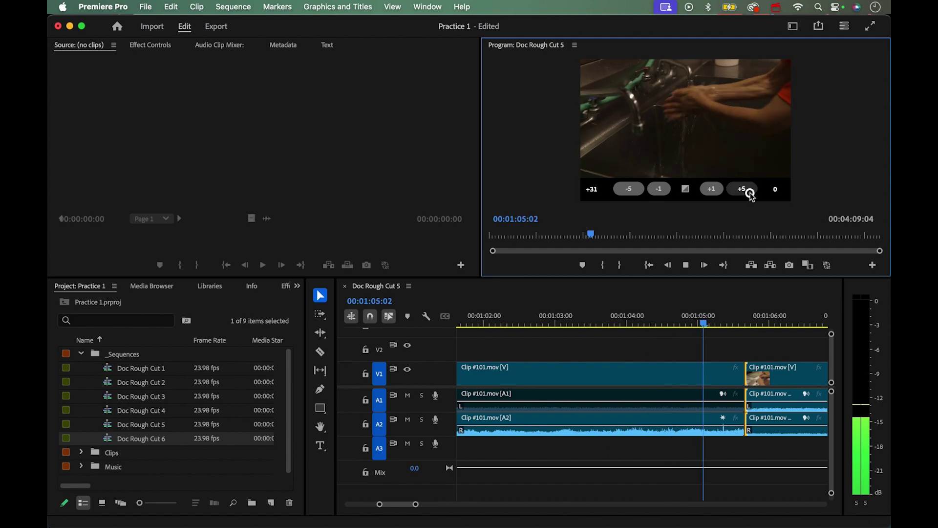
pyautogui.click(743, 189)
pyautogui.click(743, 188)
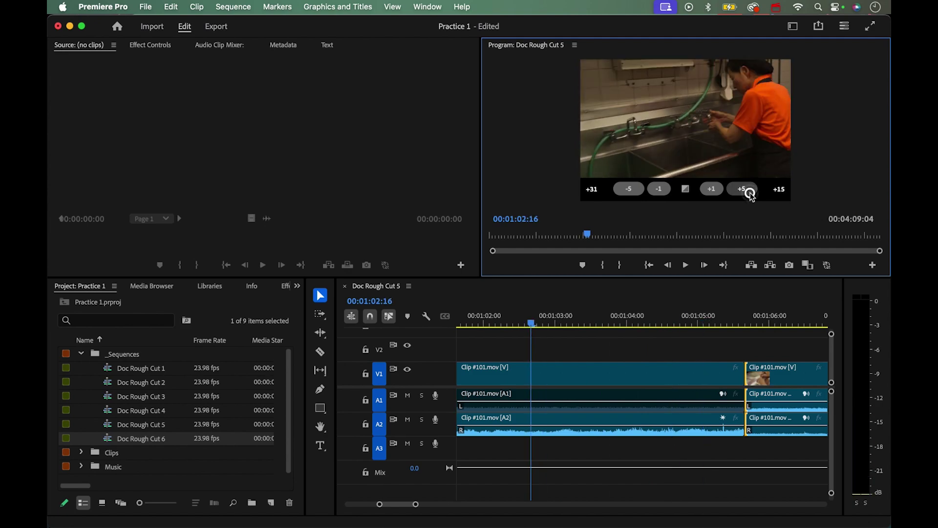
pyautogui.click(743, 189)
pyautogui.click(743, 189)
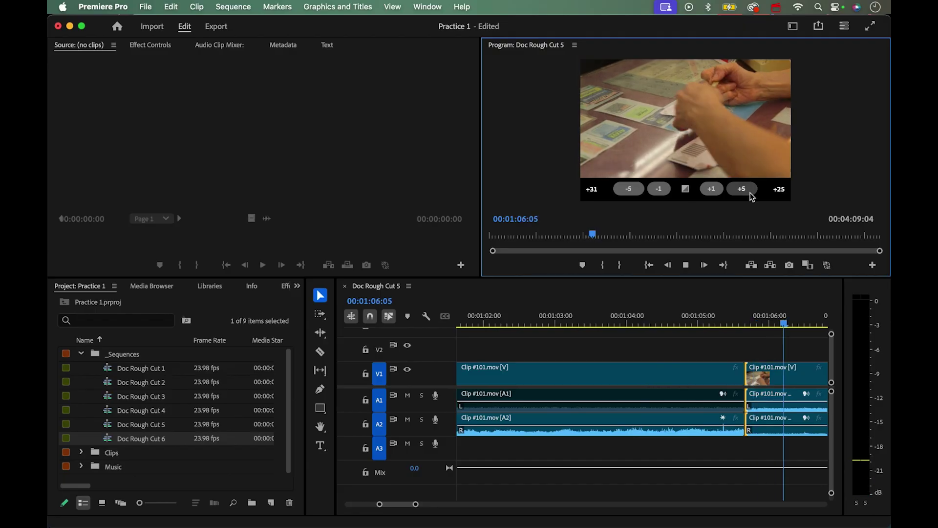
pyautogui.click(750, 193)
pyautogui.click(750, 192)
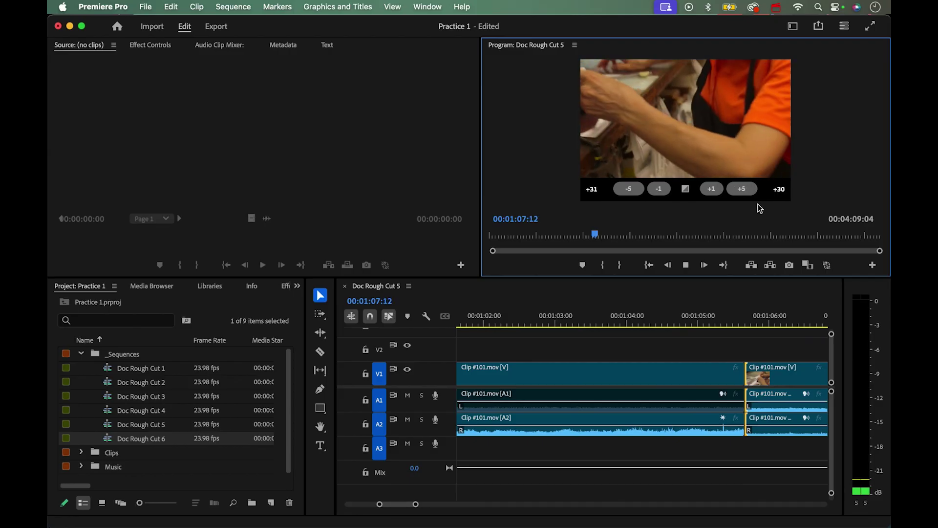
pyautogui.press('space')
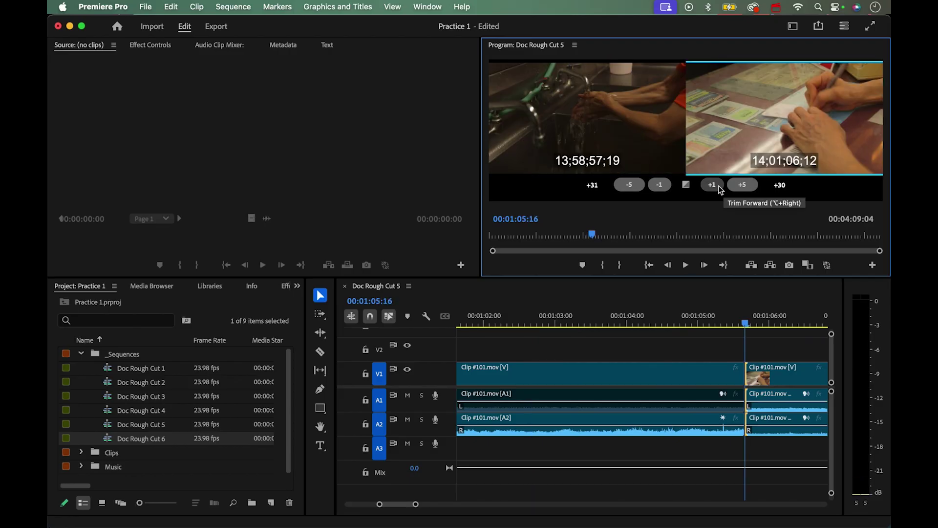
# Back off the writing clip's start trim in one-frame and five-frame nudges to a total of +26.
pyautogui.click(661, 186)
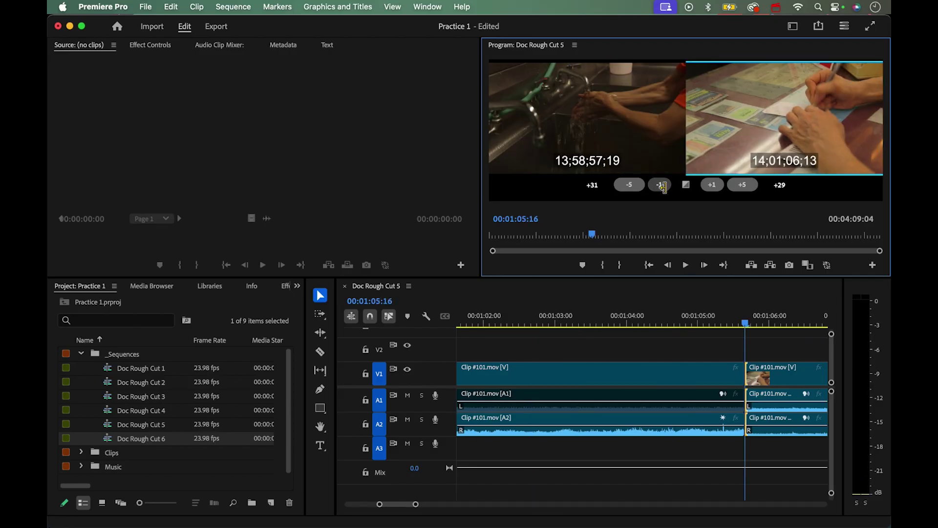
pyautogui.click(657, 188)
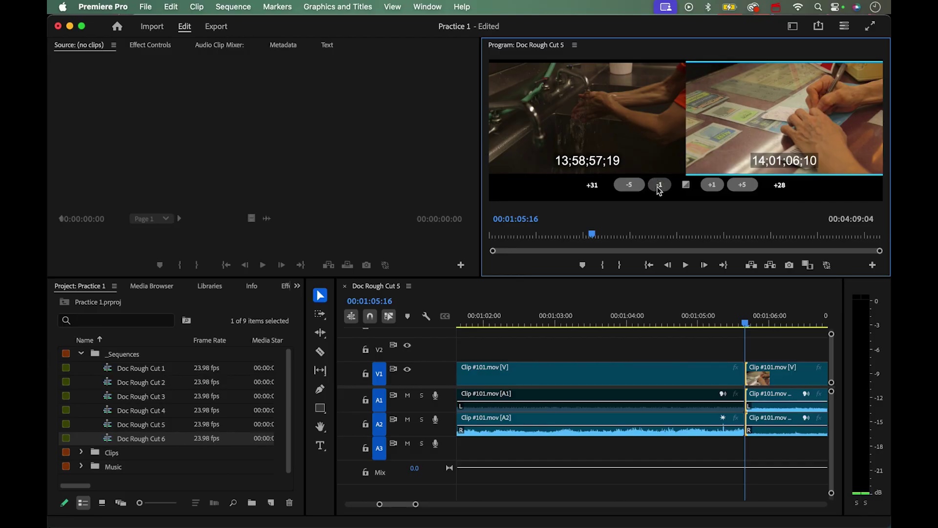
pyautogui.click(657, 187)
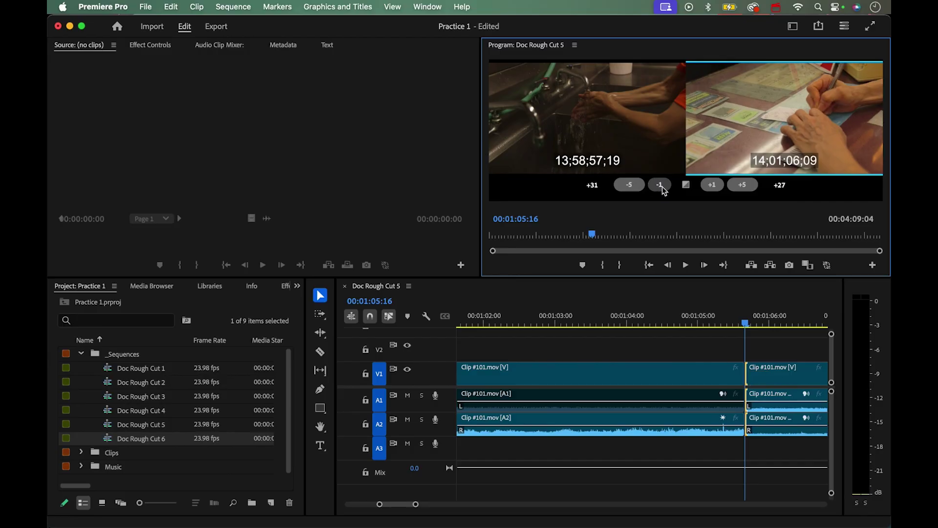
pyautogui.click(661, 186)
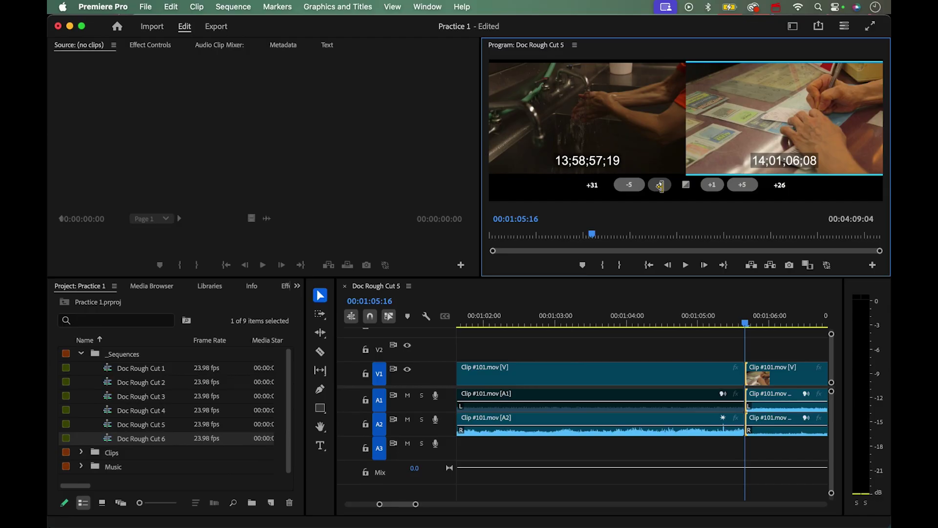
pyautogui.hotkey('alt', 'shift', 'Right')
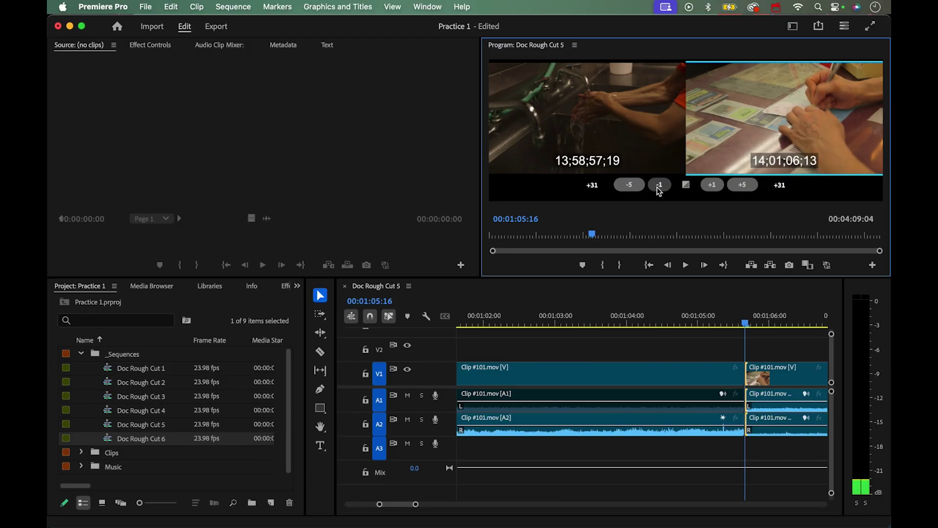
pyautogui.hotkey('alt', 'shift', 'Left')
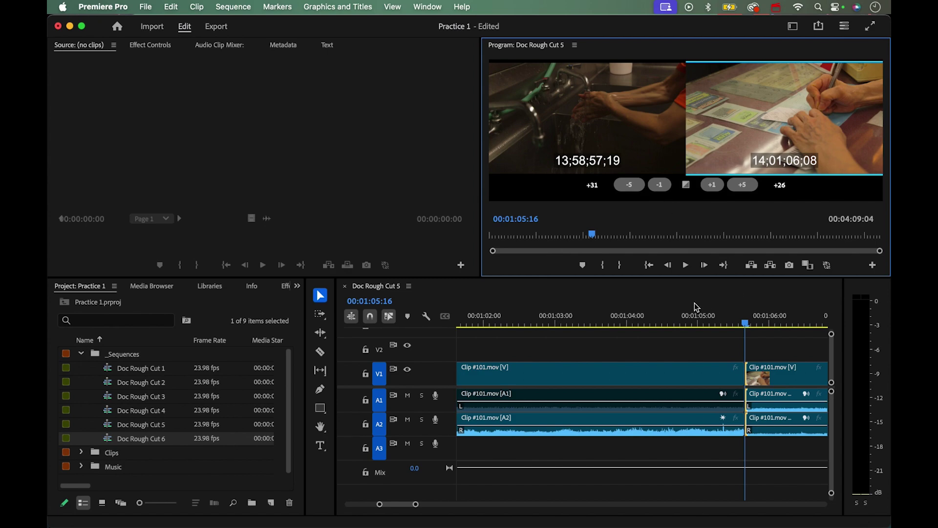
# Loop-play the cut and adjust the writing clip's start to a total trim of +29 frames.
pyautogui.press('space')
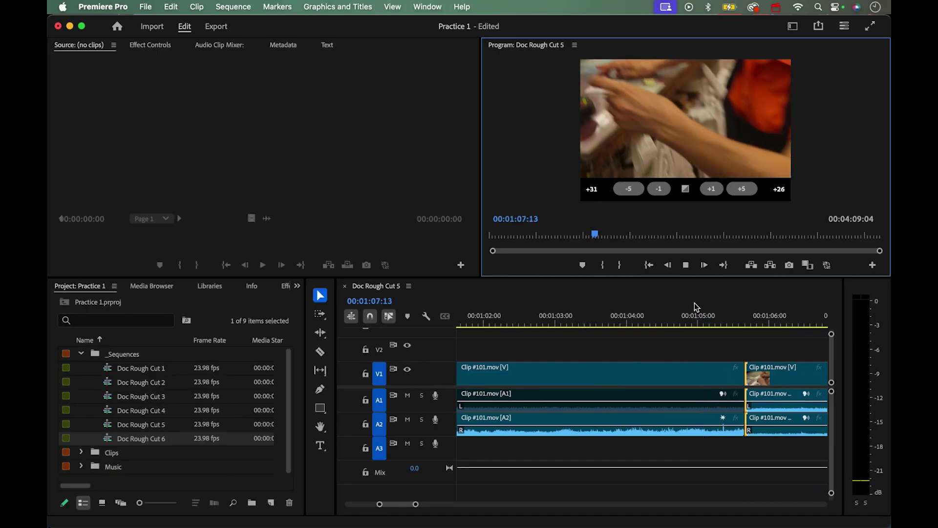
pyautogui.press('space')
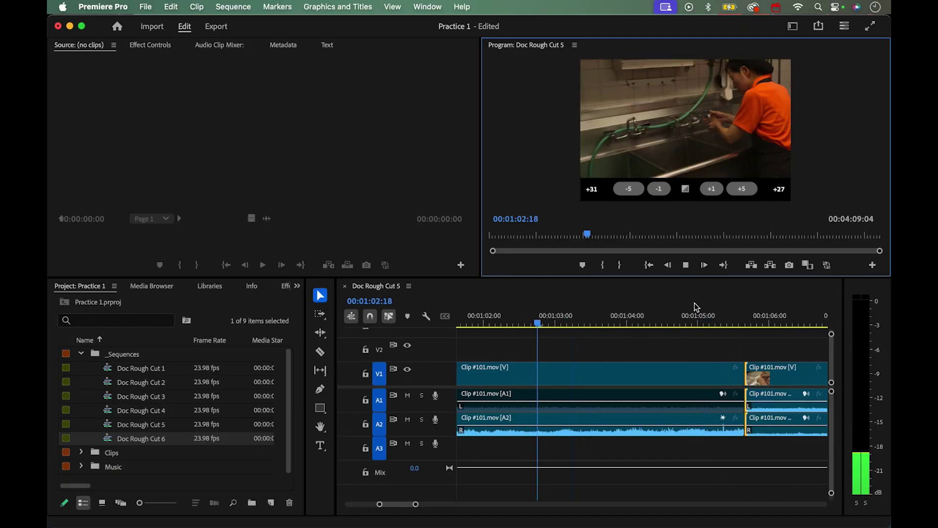
pyautogui.press('space')
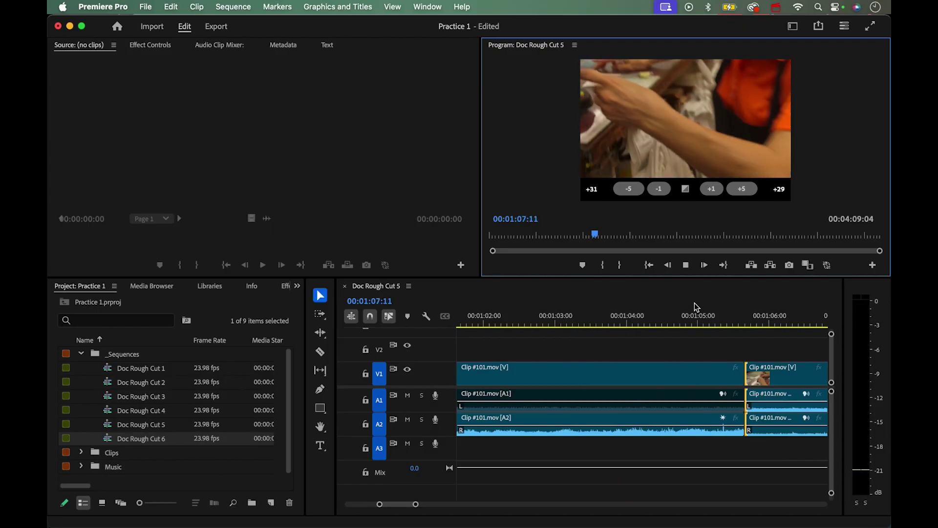
pyautogui.press('space')
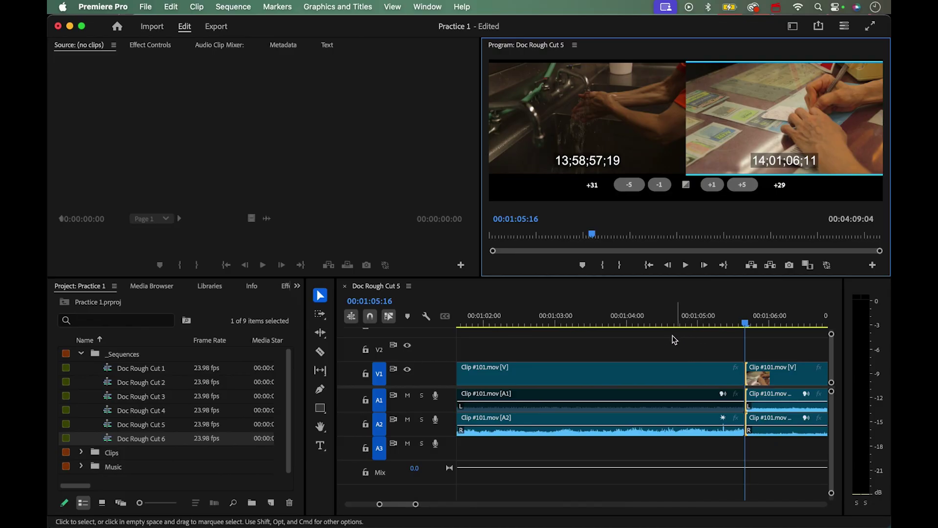
# Leave trim mode and place the playhead at 00:01:03:02 in the hand-washing clip.
pyautogui.click(683, 346)
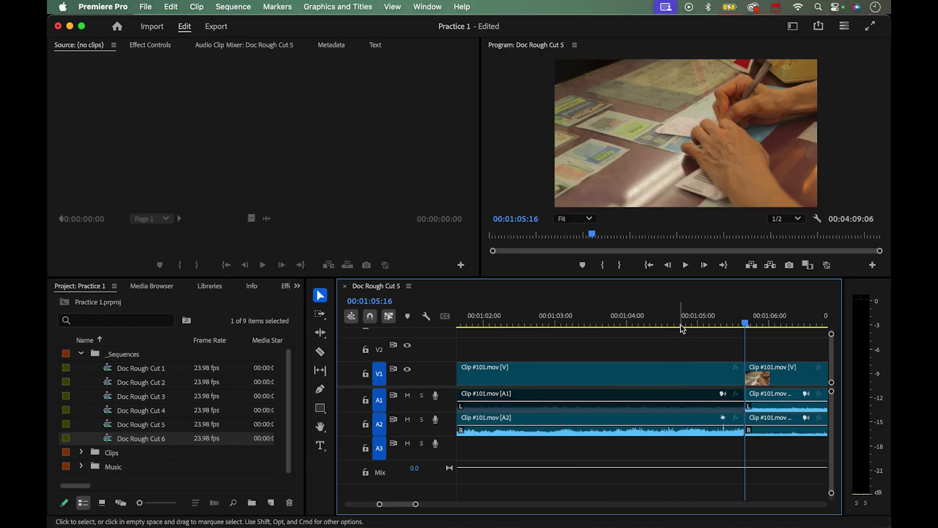
pyautogui.click(561, 322)
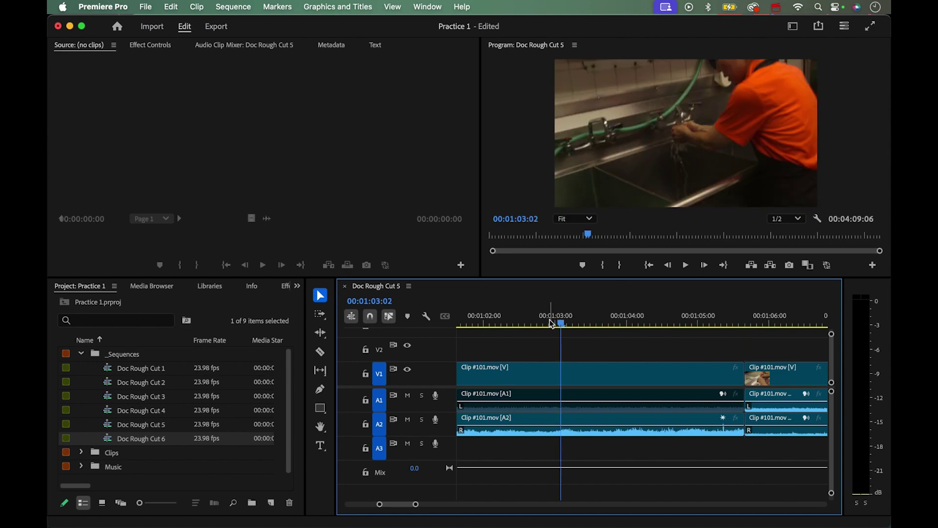
# Play the sequence from 00:01:02:19 through the refined cut into the writing shot to review the trim.
pyautogui.moveTo(548, 321); pyautogui.dragTo(540, 322)
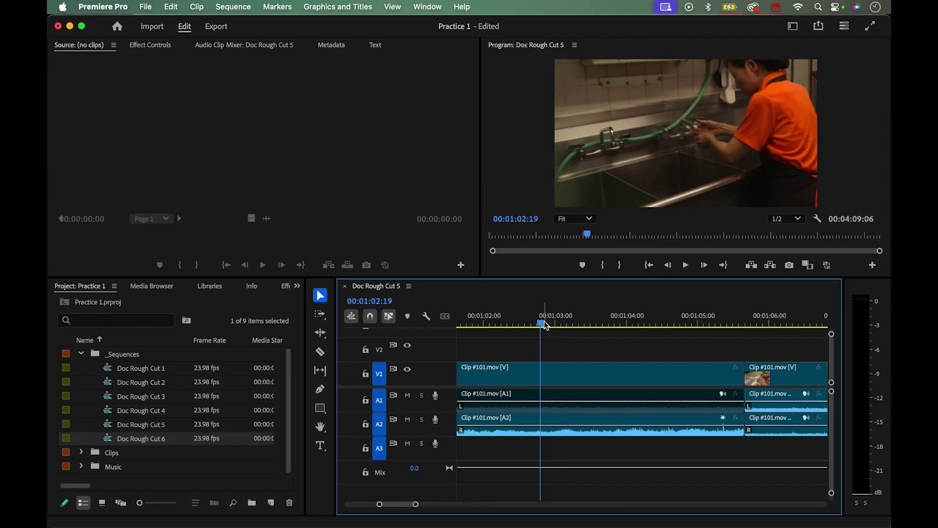
pyautogui.press('space')
pyautogui.press('-')
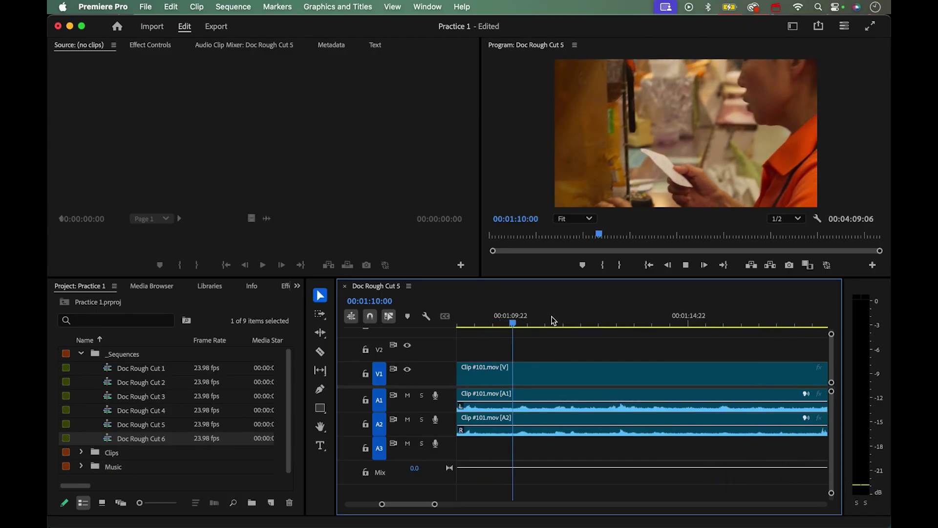
pyautogui.press('space')
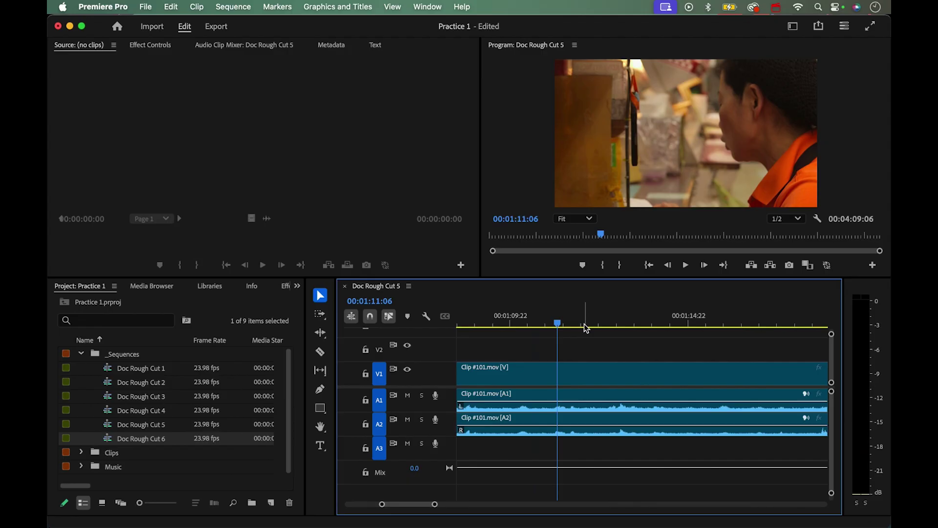
# Select the edit point between the hand-washing and writing clips and open it in trim mode.
pyautogui.hscroll(-5, 567, 347)
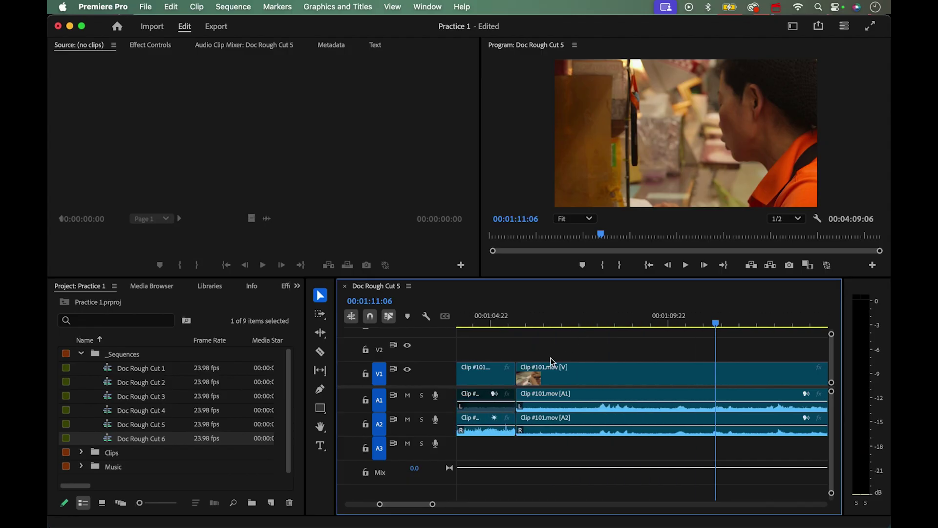
pyautogui.click(518, 374)
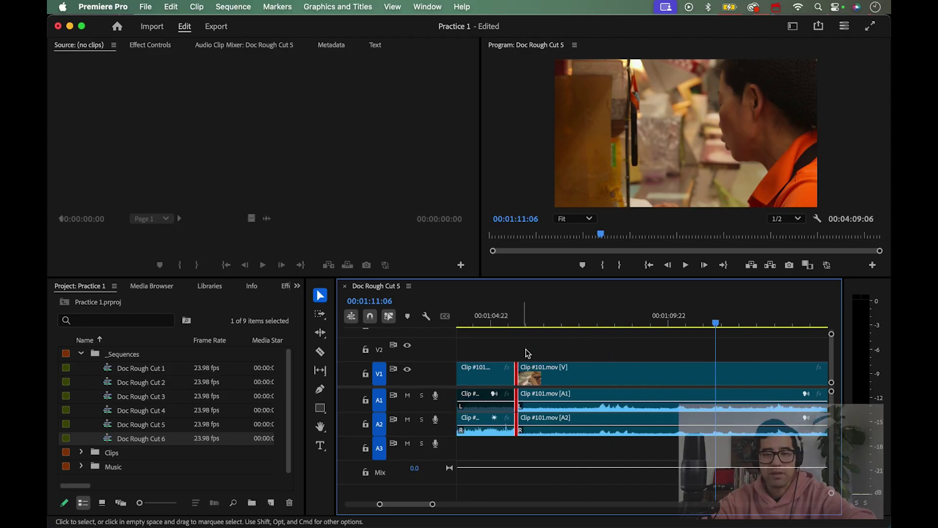
pyautogui.hscroll(-2, 550, 349)
pyautogui.hscroll(-4, 550, 349)
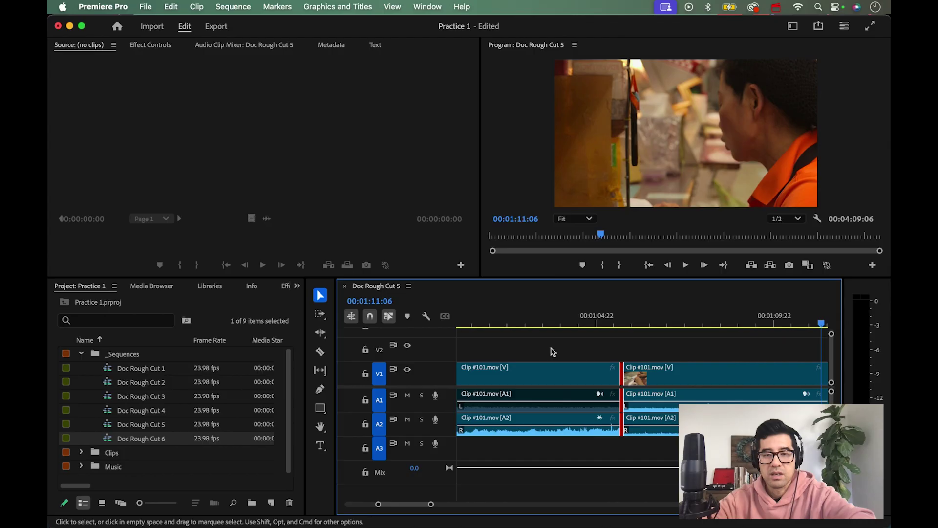
pyautogui.doubleClick(616, 373)
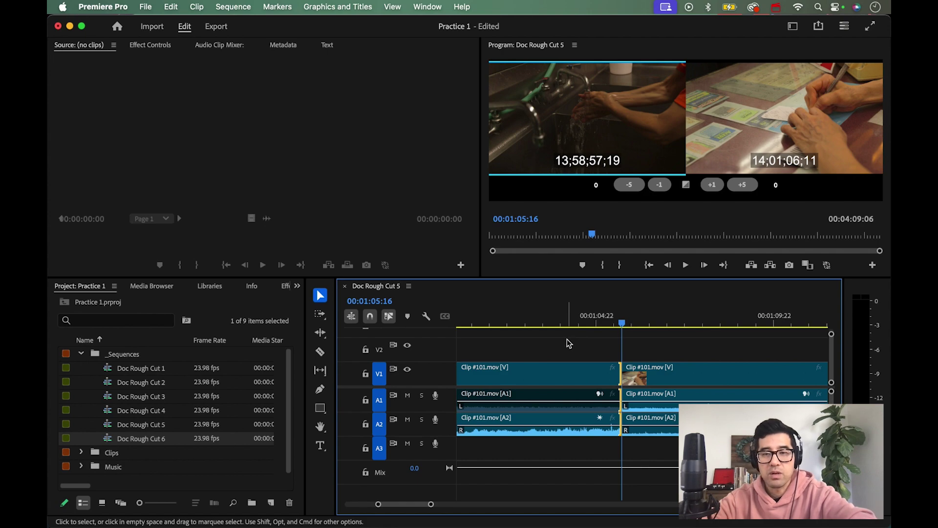
# Show more of the sequence and move trim mode to the next cut, at 00:01:22:16.
pyautogui.press('-')
pyautogui.press('-')
pyautogui.press('-')
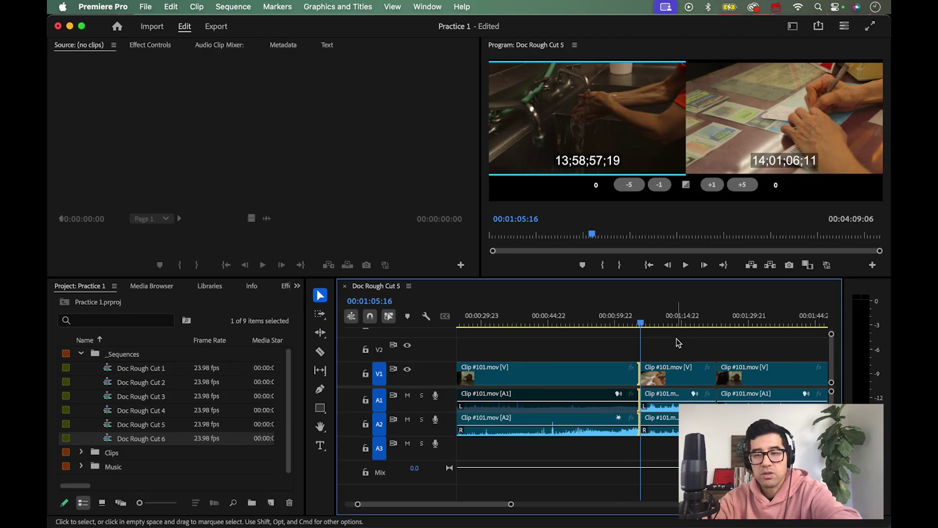
pyautogui.press('Down')
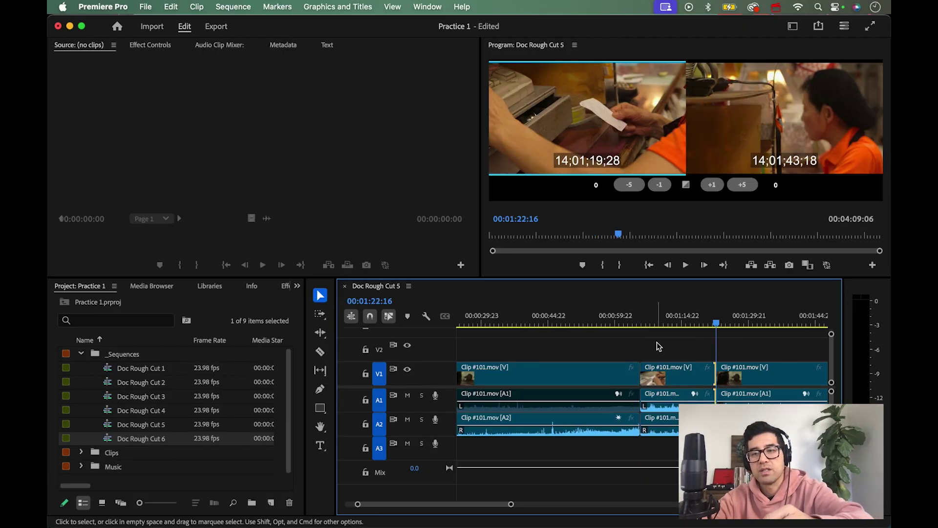
# Step the playhead back and forth through the neighbouring edit points, up to the cut at 00:01:58:19.
pyautogui.press('space')
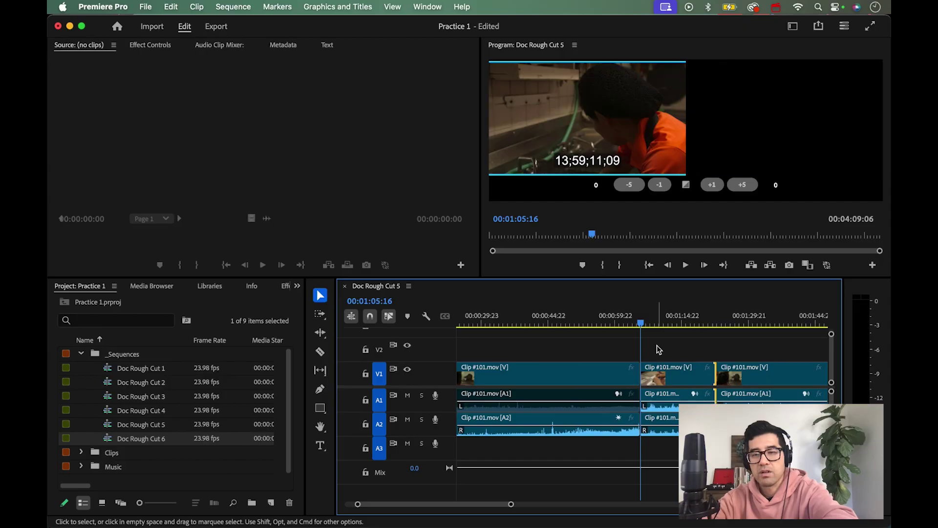
pyautogui.press('Down')
pyautogui.press('Up')
pyautogui.press('Up')
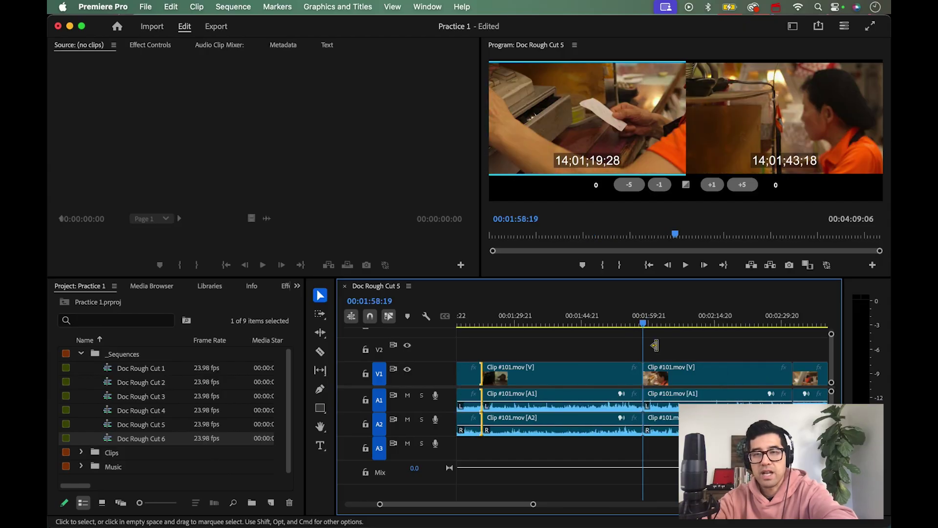